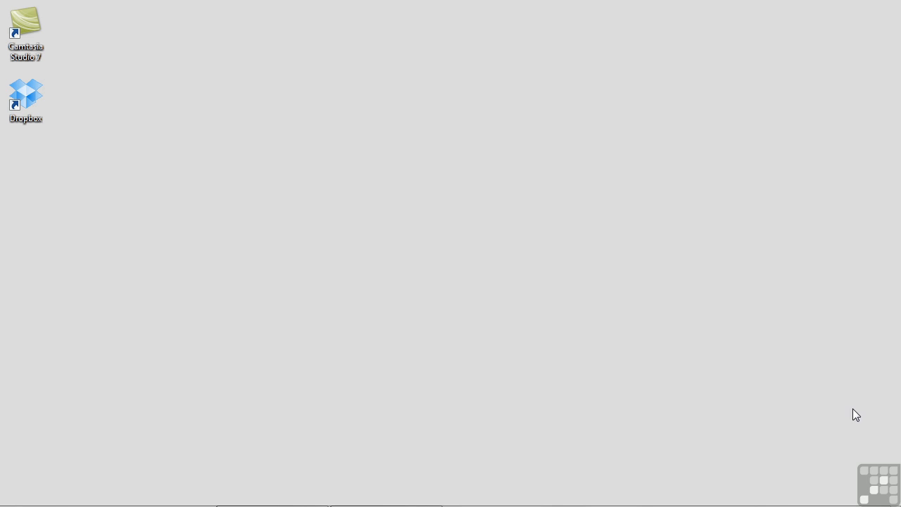
- Launch phpMyAdmin from the WampServer tray program
mouse_move(825, 504)
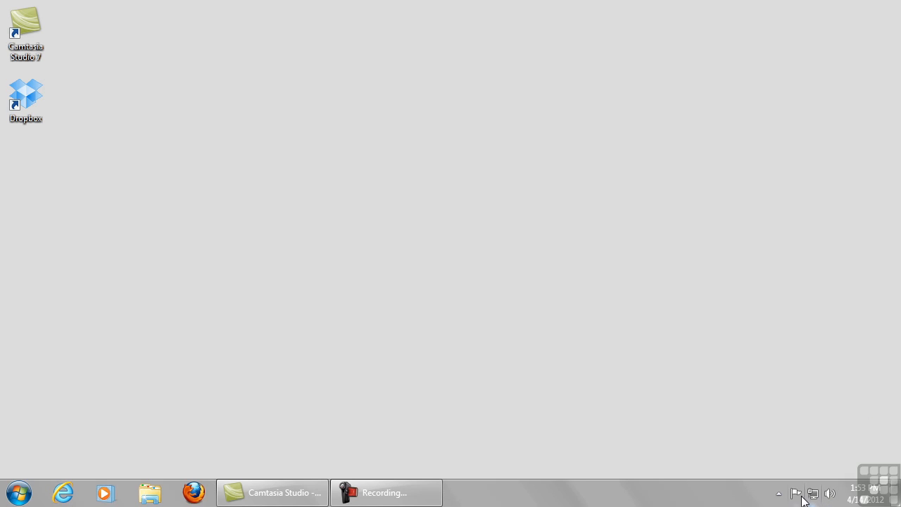
click(777, 494)
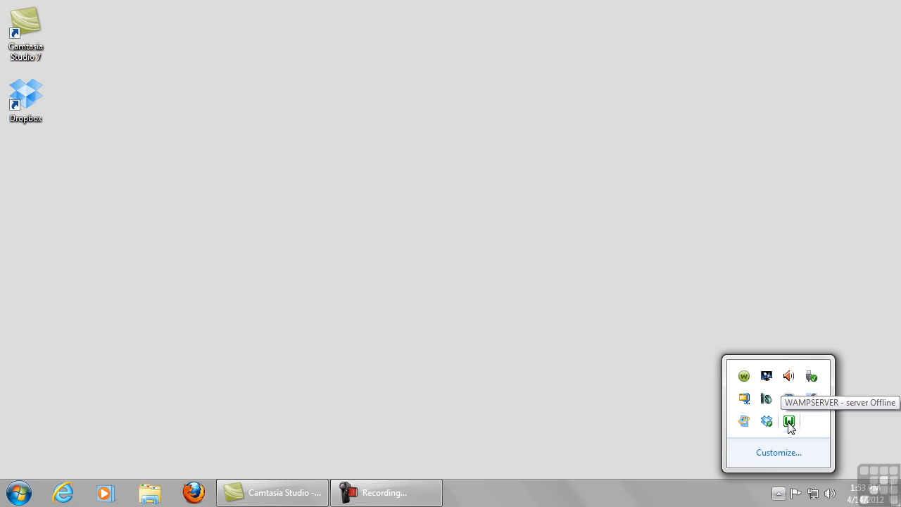
click(789, 424)
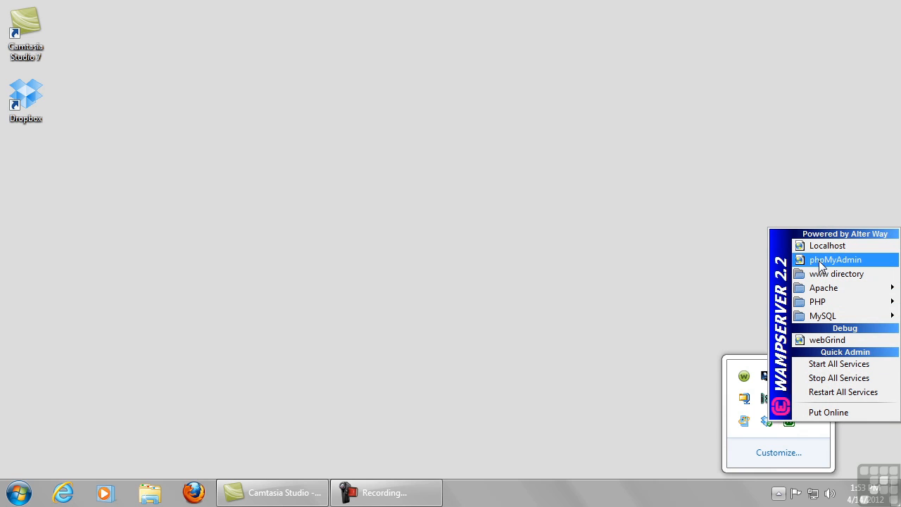
click(849, 261)
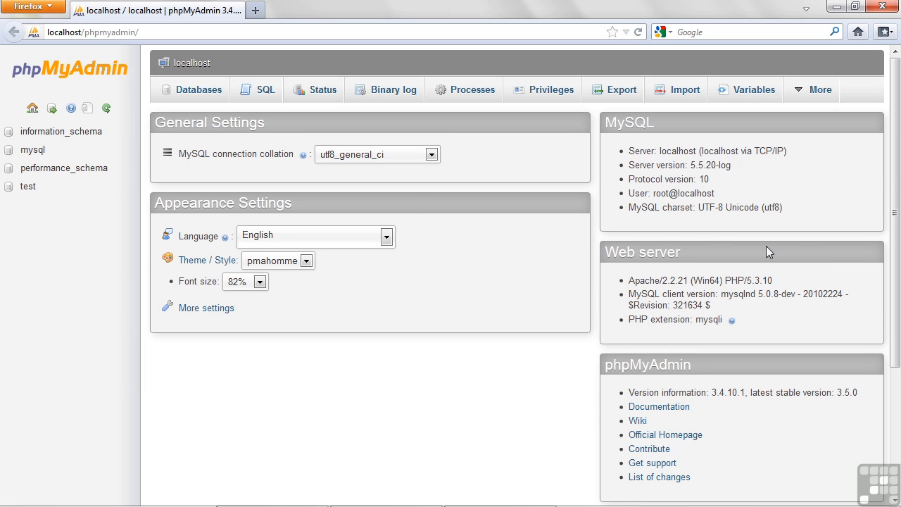
- Open the test database and browse the contents of its city and validusers tables
click(29, 191)
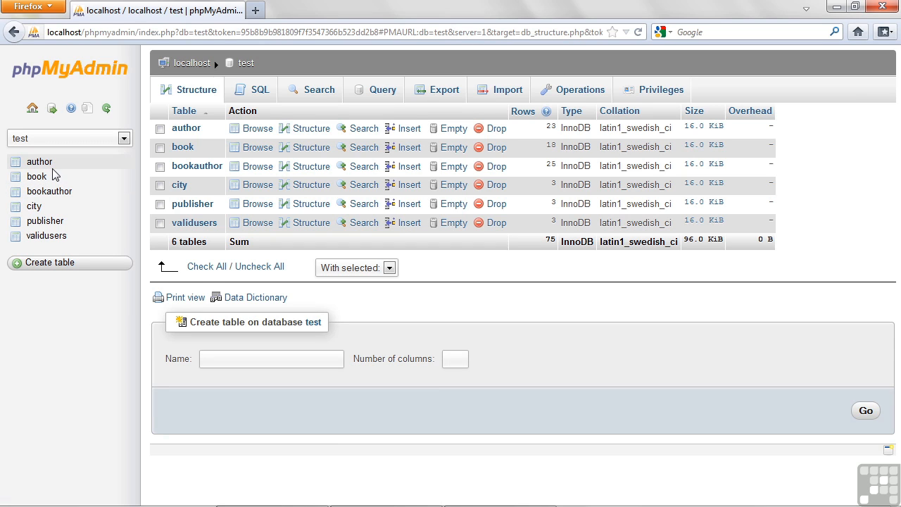
click(34, 206)
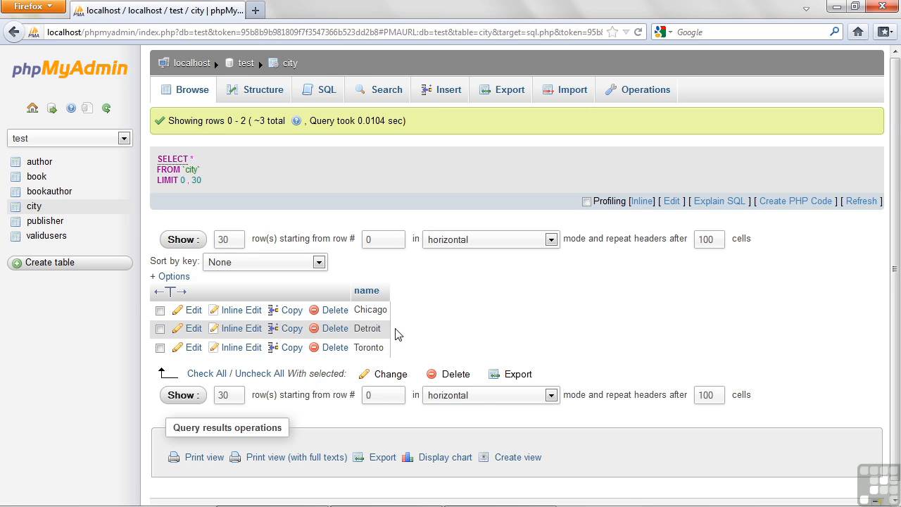
click(55, 239)
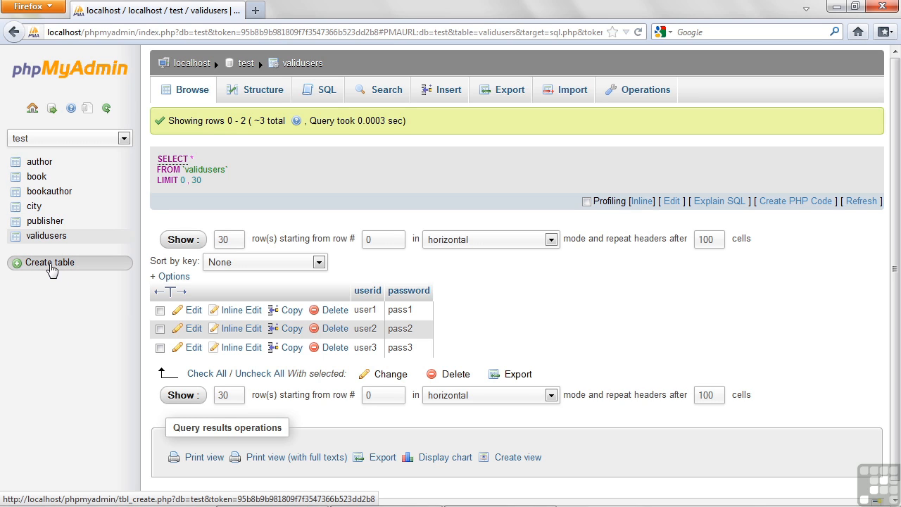
- Start a new table named realtor with an INT column realtor_id as an auto-incrementing primary key
click(52, 270)
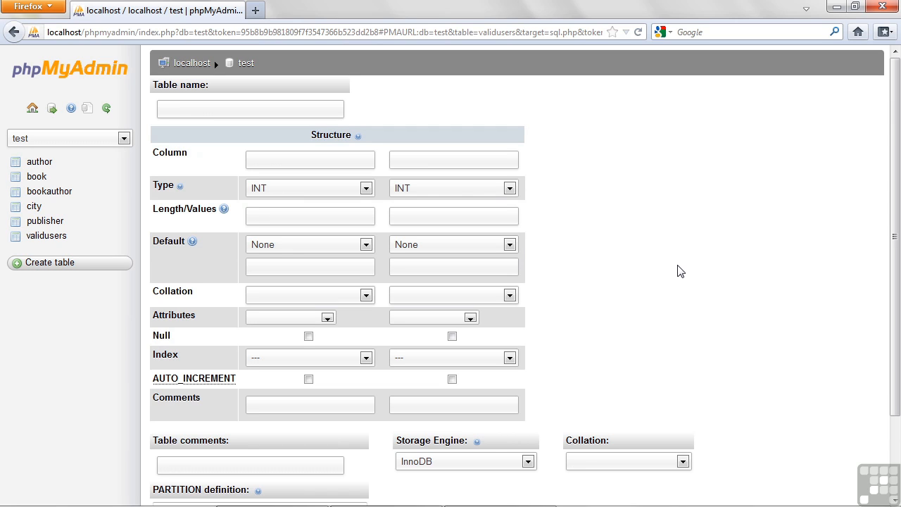
click(283, 111)
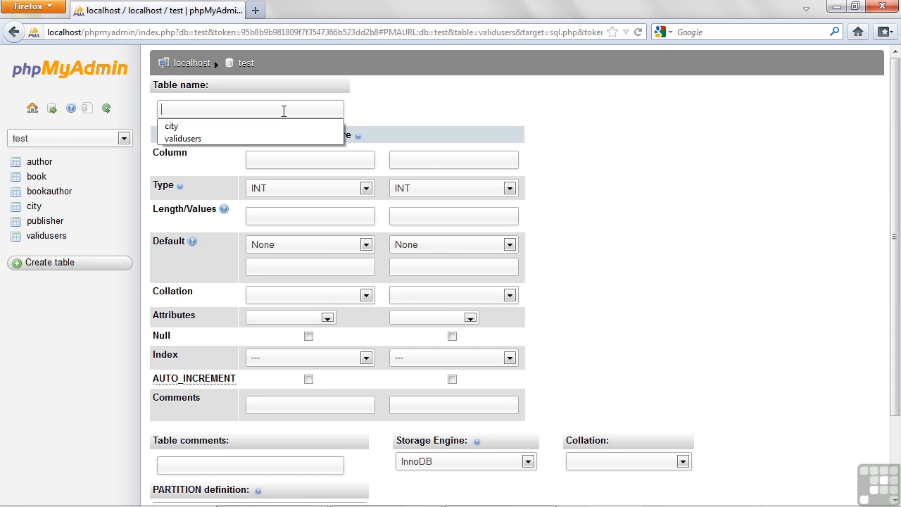
text(realtor)
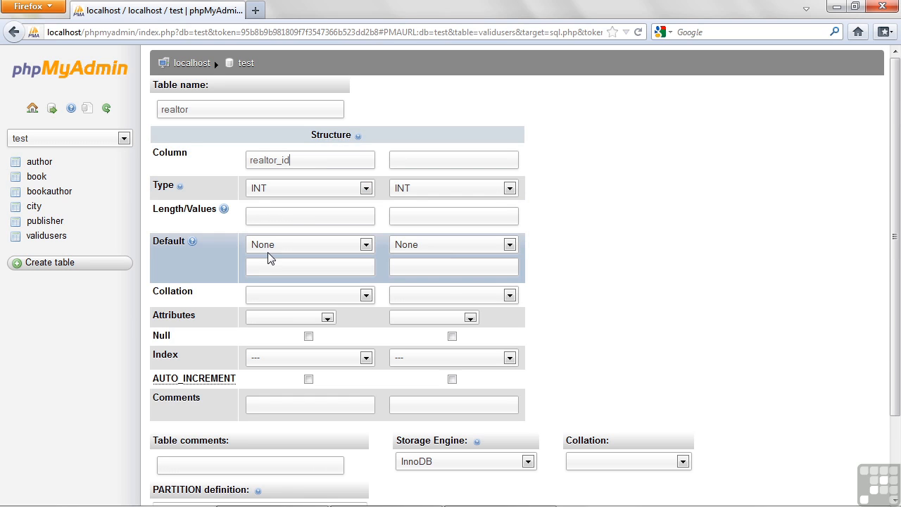
scroll(228, 272, down, 2)
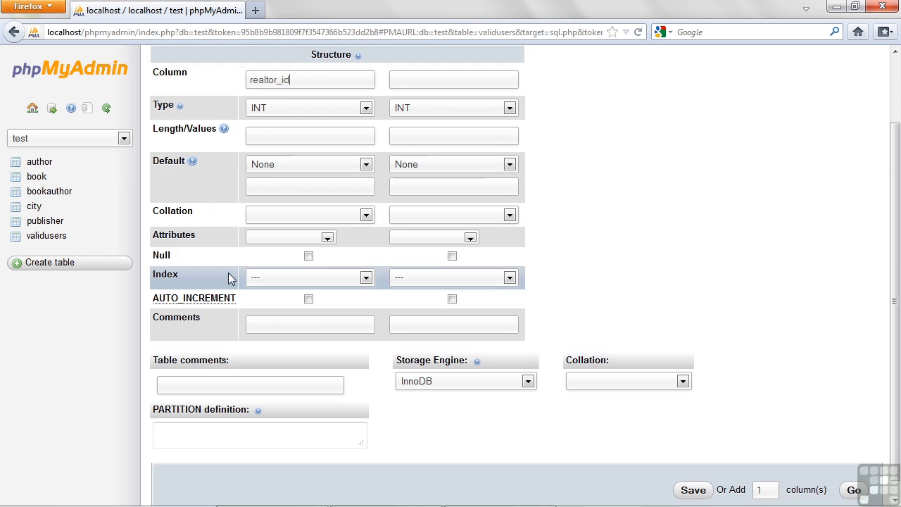
click(302, 279)
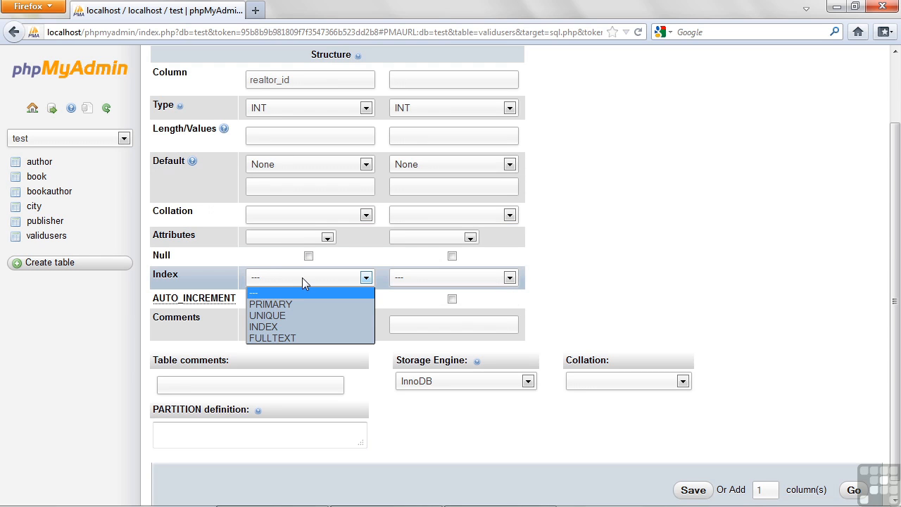
click(281, 304)
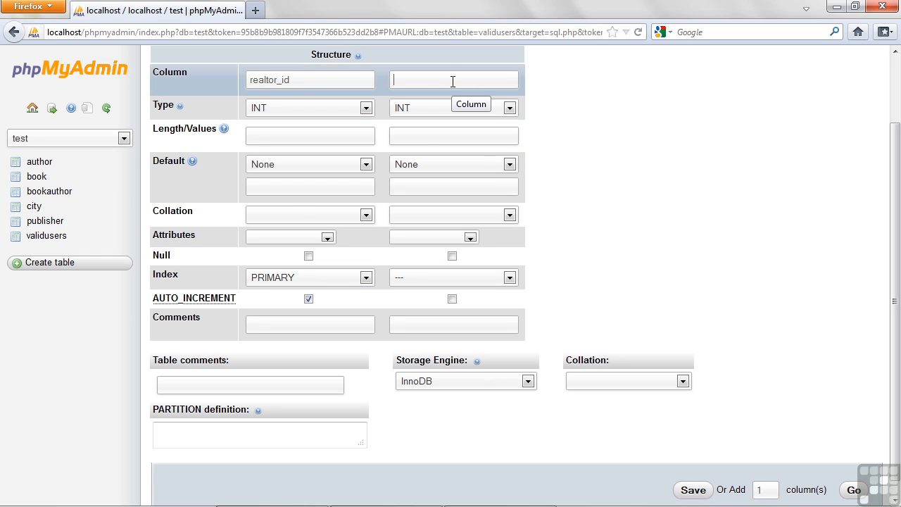
- Define the second column as lastname with type VARCHAR and length 30
text(lastname)
click(485, 111)
click(465, 135)
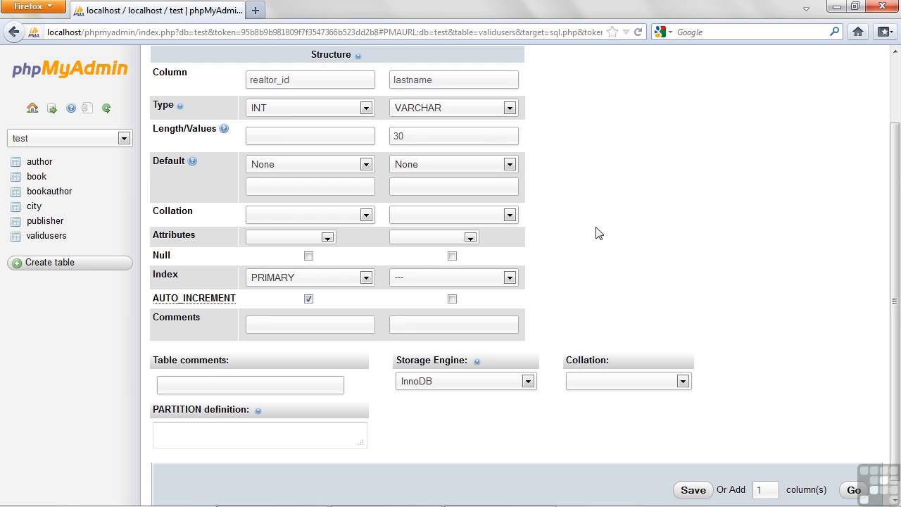
- Set the new table's storage engine to MyISAM and save the table
click(462, 380)
click(450, 405)
scroll(592, 323, down, 1)
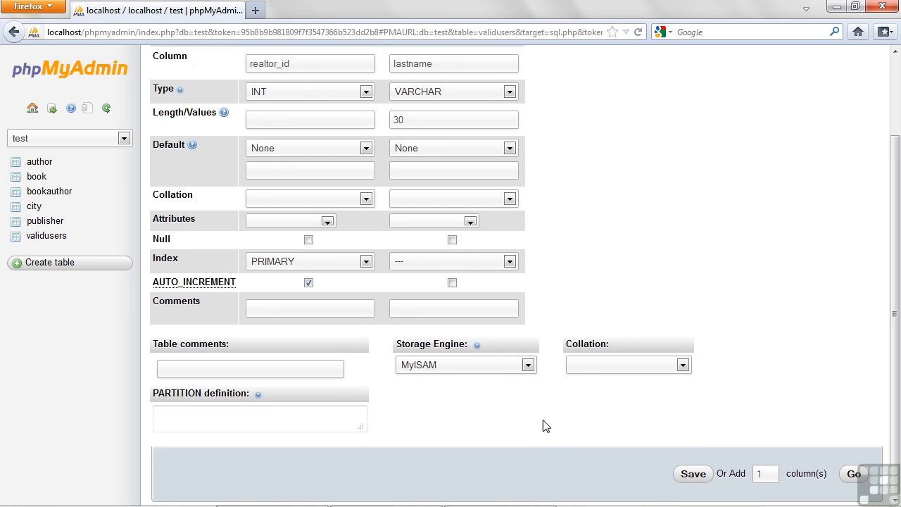
click(692, 474)
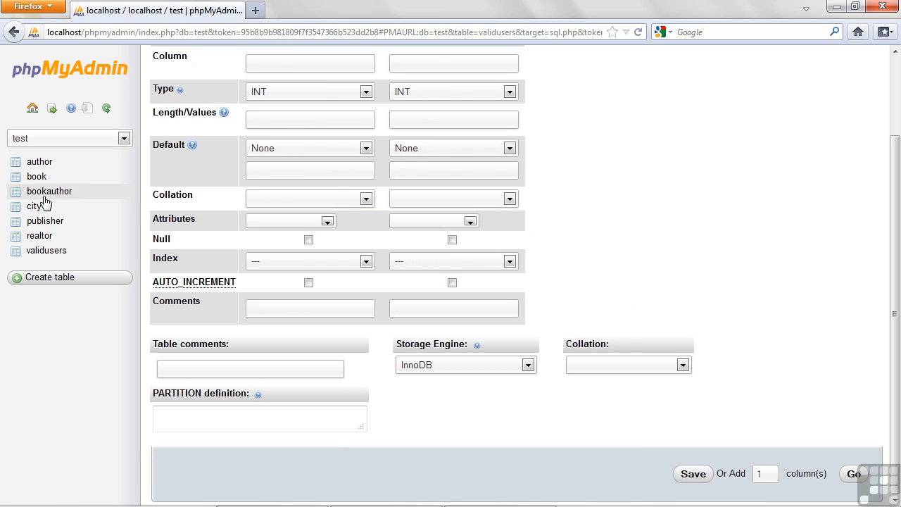
- Open the realtor table and start adding 4 columns at the end of the table
click(43, 238)
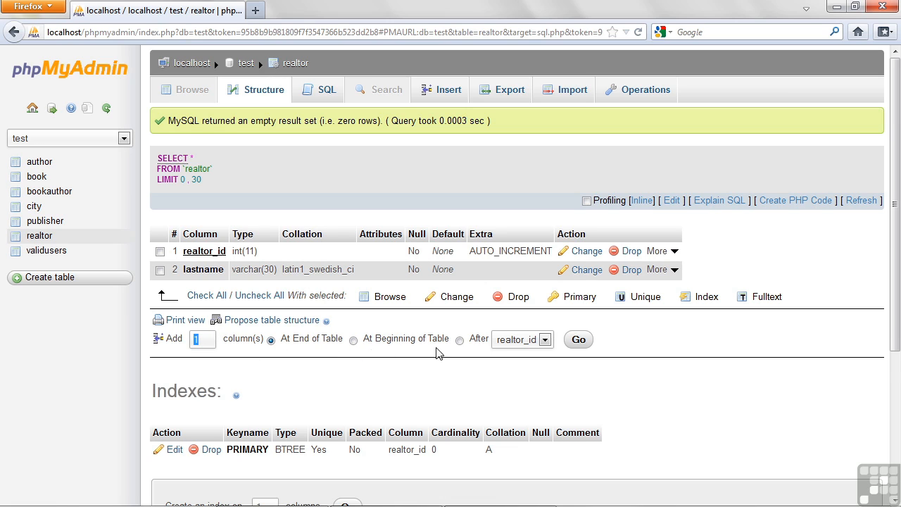
click(513, 346)
click(511, 366)
click(518, 340)
click(511, 354)
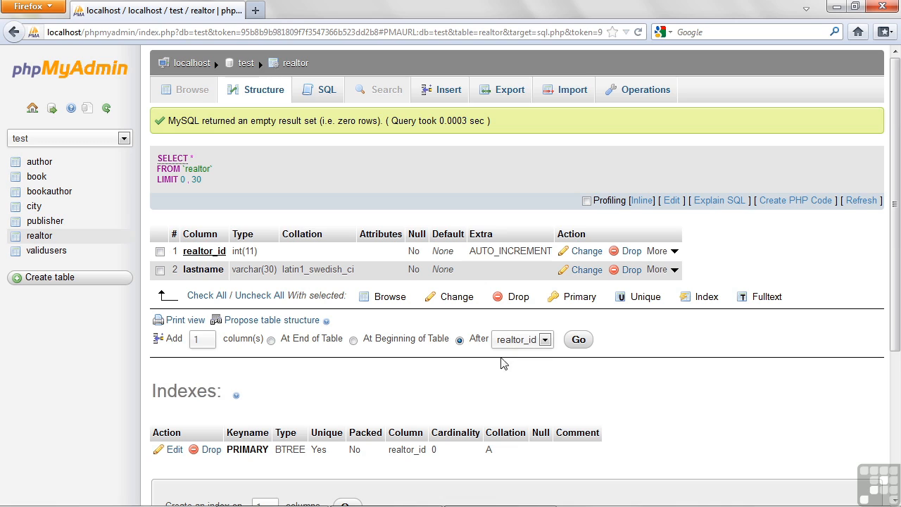
click(273, 342)
drag(205, 339, 170, 338)
text(4)
click(579, 340)
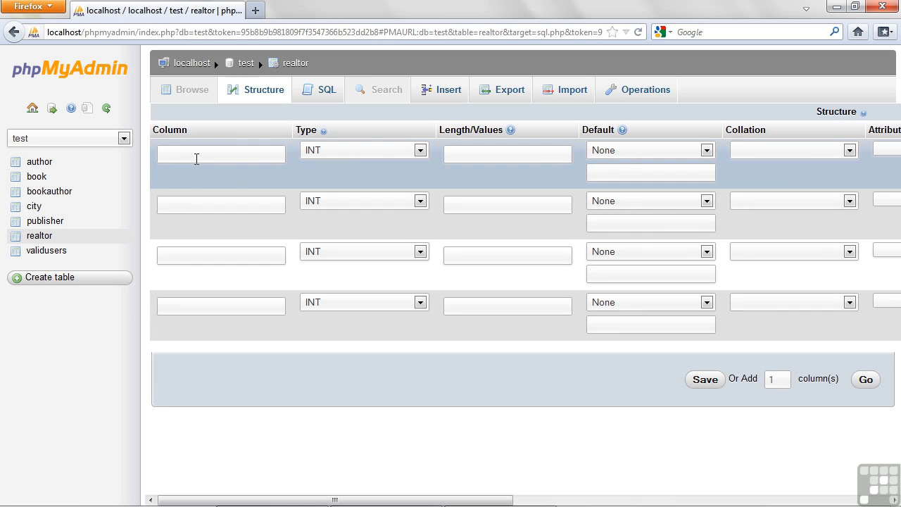
- Define the first added column as firstname with type VARCHAR and length 30
text(firstname)
key(Tab)
key(v)
key(Tab)
key(Tab)
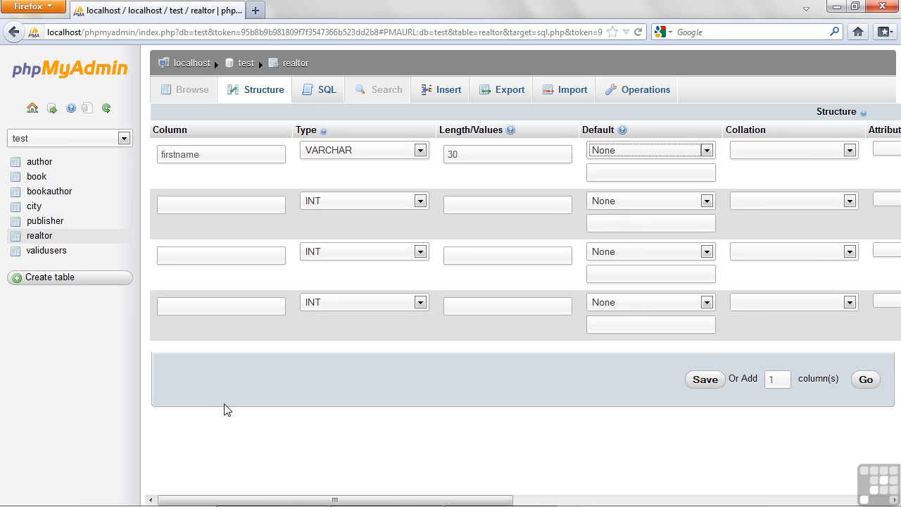
- Define the second added column as phone with type VARCHAR and length 15, allowing null values
mouse_move(368, 497)
mouse_down()
mouse_move(722, 484)
mouse_move(761, 500)
mouse_move(380, 501)
mouse_up()
click(192, 204)
text(phone)
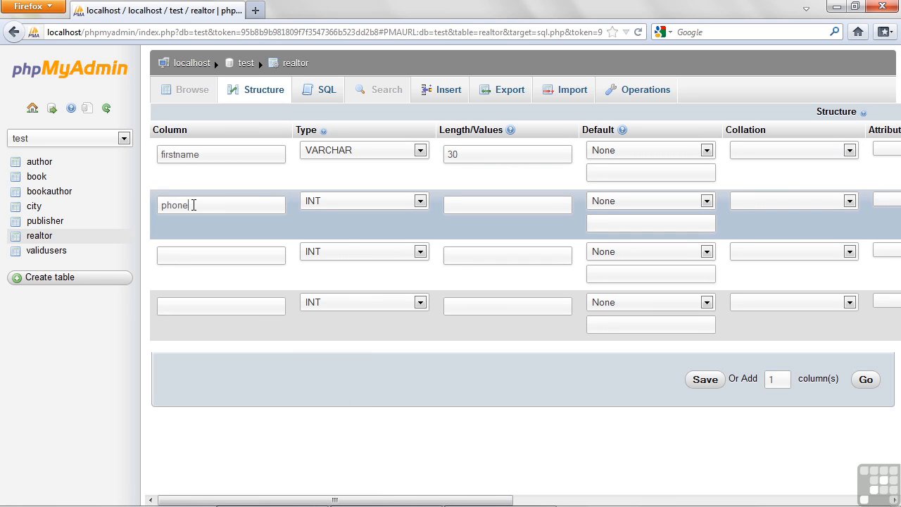
key(Tab)
key(v)
click(485, 202)
text(15)
drag(445, 497, 801, 296)
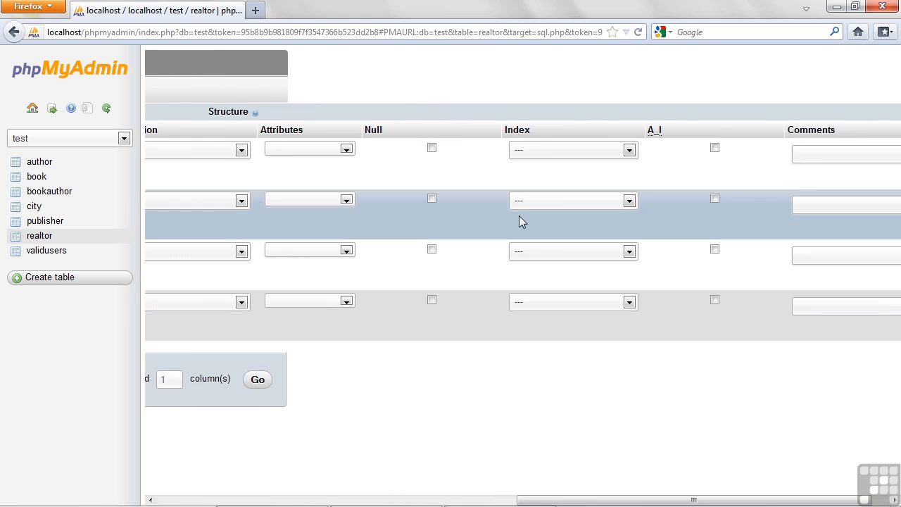
click(431, 199)
- Define the third added column as email with type VARCHAR and length 100, allowing null values
drag(519, 500, 151, 495)
click(185, 257)
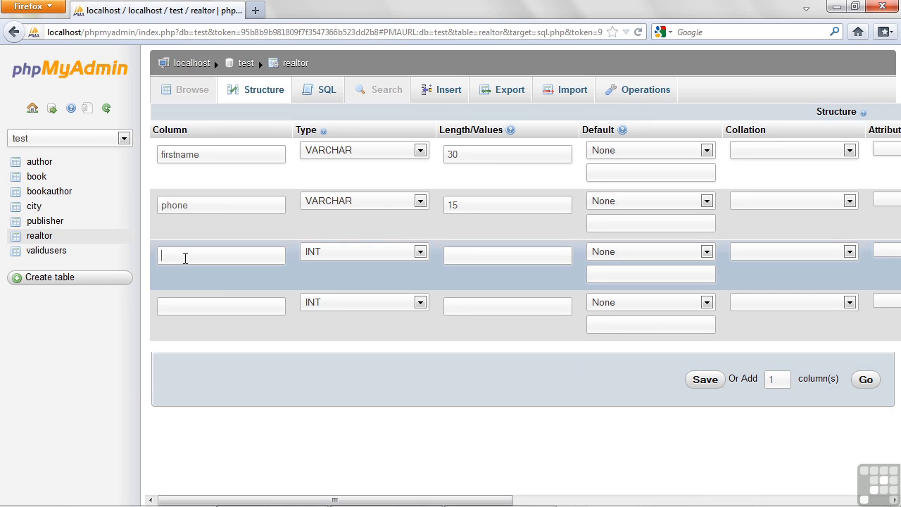
text(email)
click(330, 254)
click(338, 277)
click(485, 257)
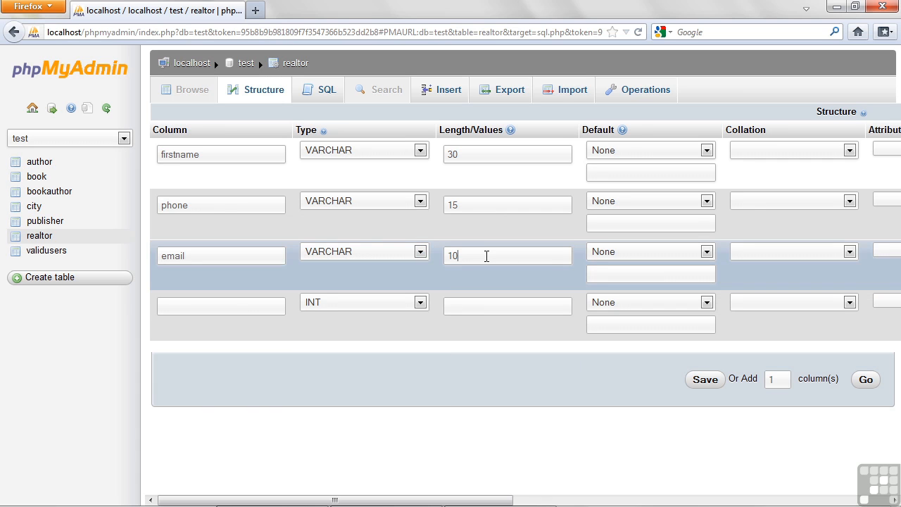
key(Tab)
drag(506, 500, 669, 494)
click(765, 249)
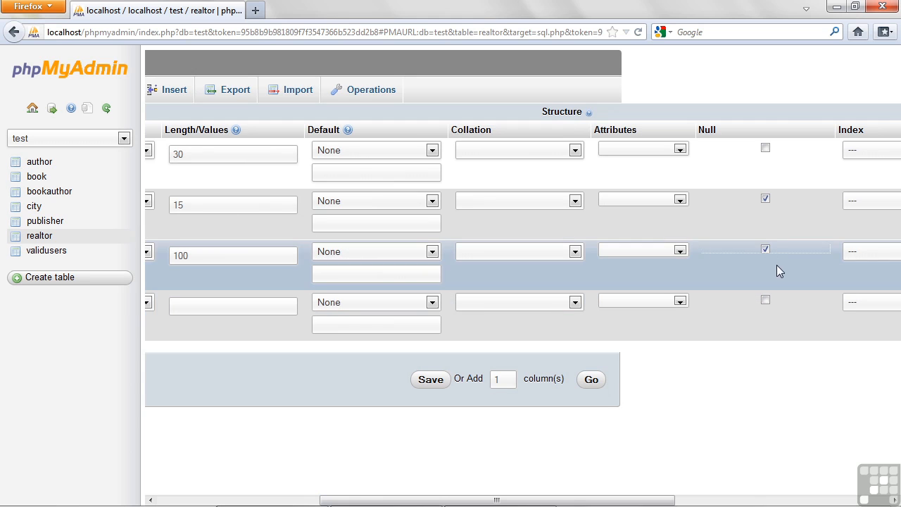
- Define the fourth added column as image_file with type VARCHAR and length 40, without allowing null values
click(765, 302)
click(765, 302)
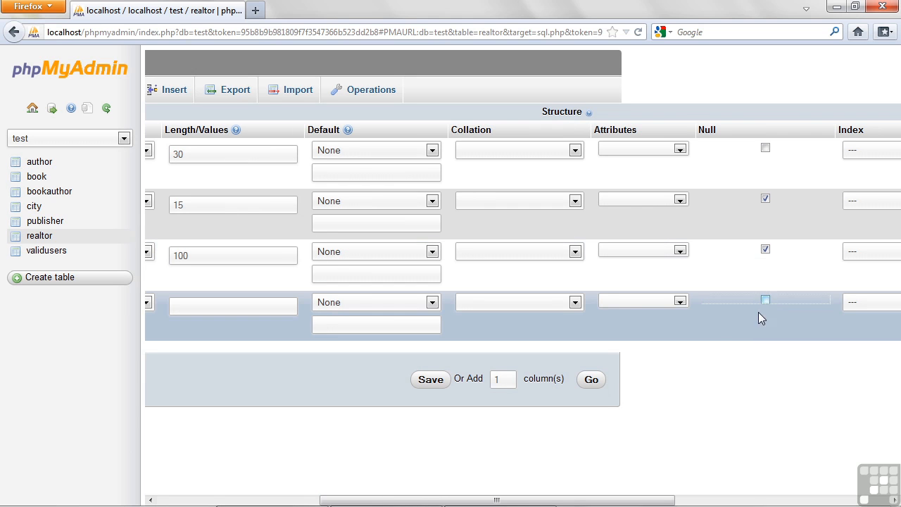
drag(505, 502, 344, 503)
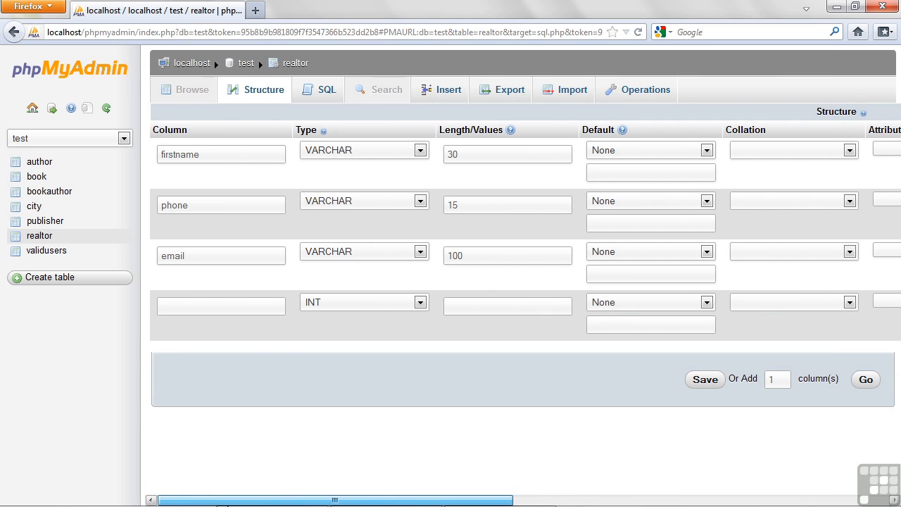
click(198, 304)
text(image_)
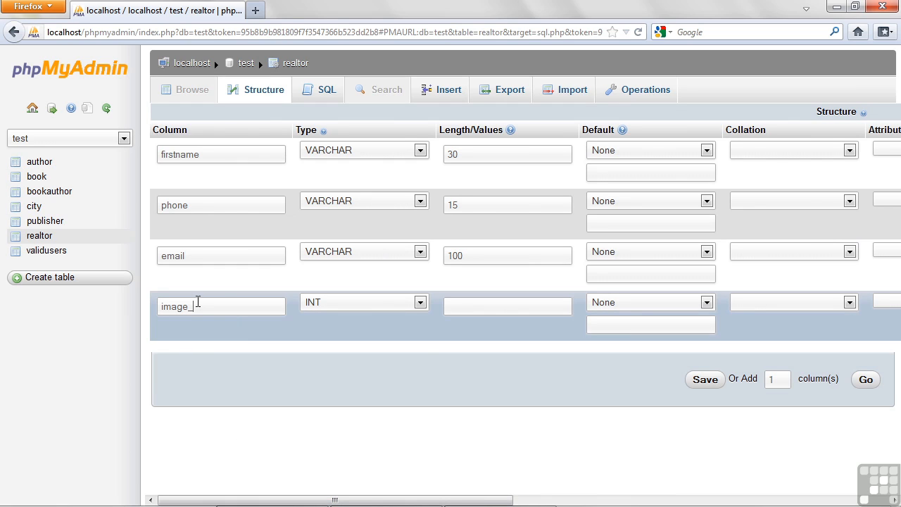
text(file)
click(331, 304)
click(327, 84)
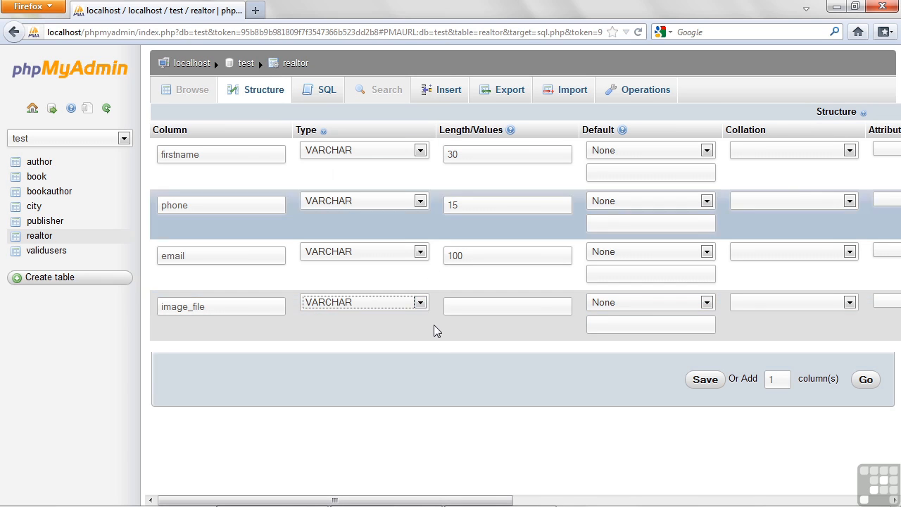
click(489, 306)
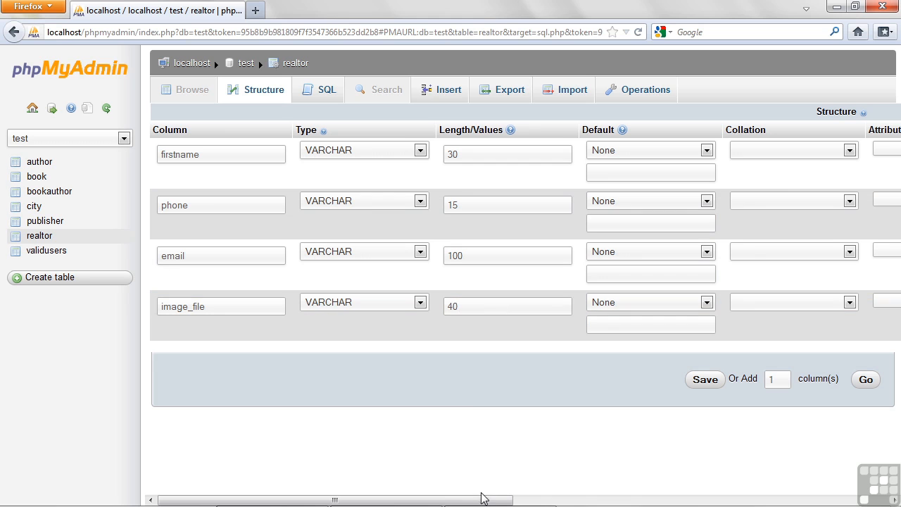
- Check the Null settings of the four new columns and save them to the realtor table
click(519, 501)
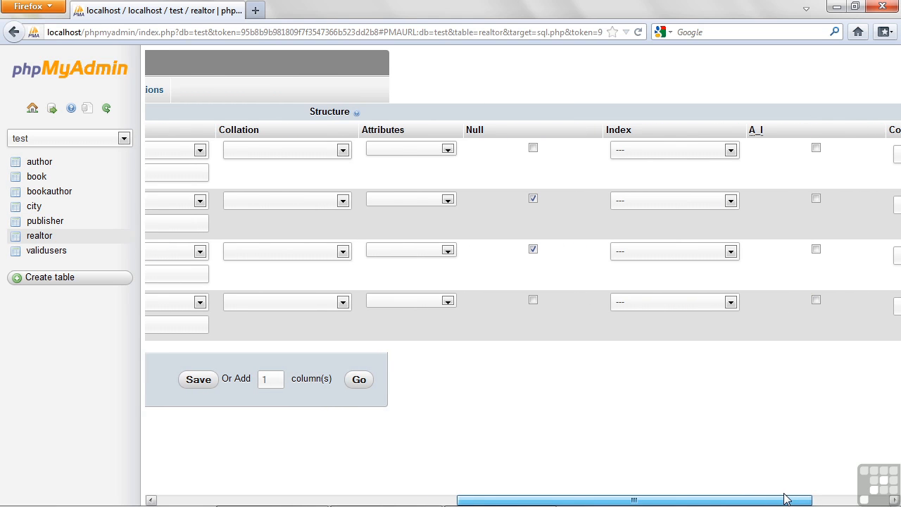
drag(786, 498, 378, 477)
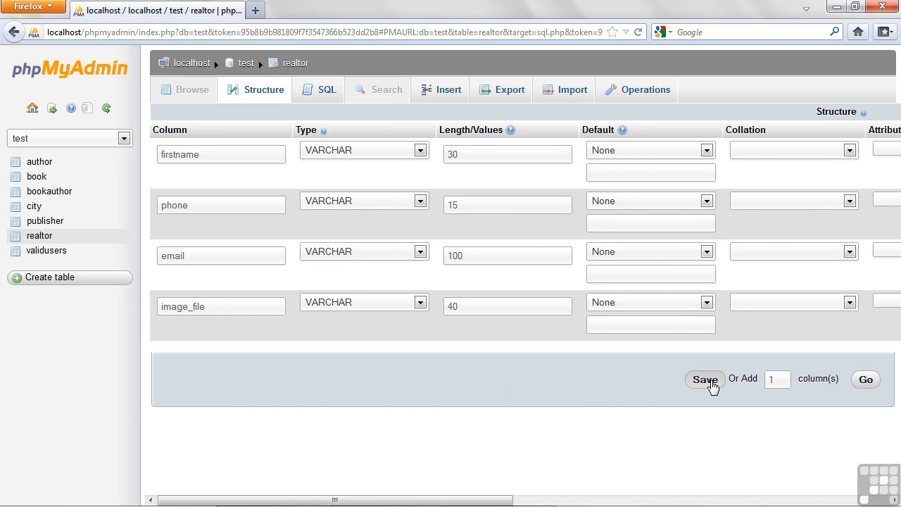
click(712, 387)
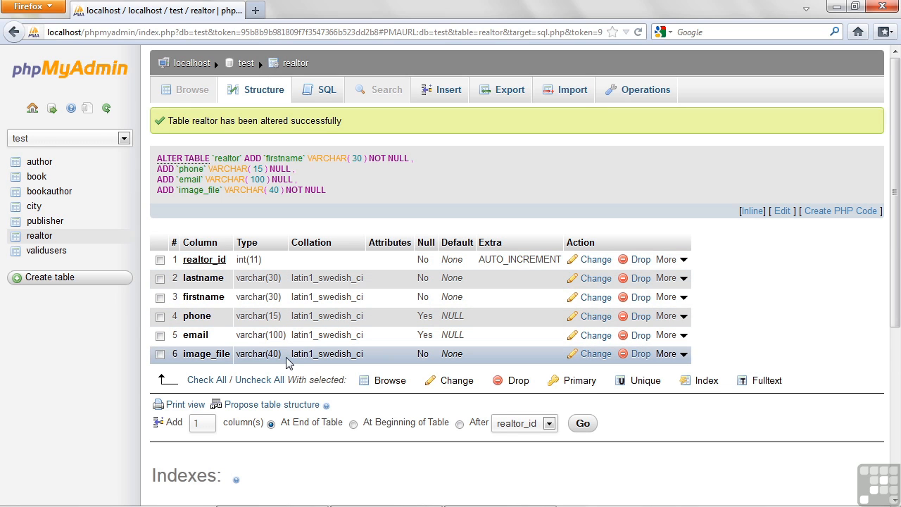
scroll(783, 288, down, 3)
scroll(783, 290, up, 3)
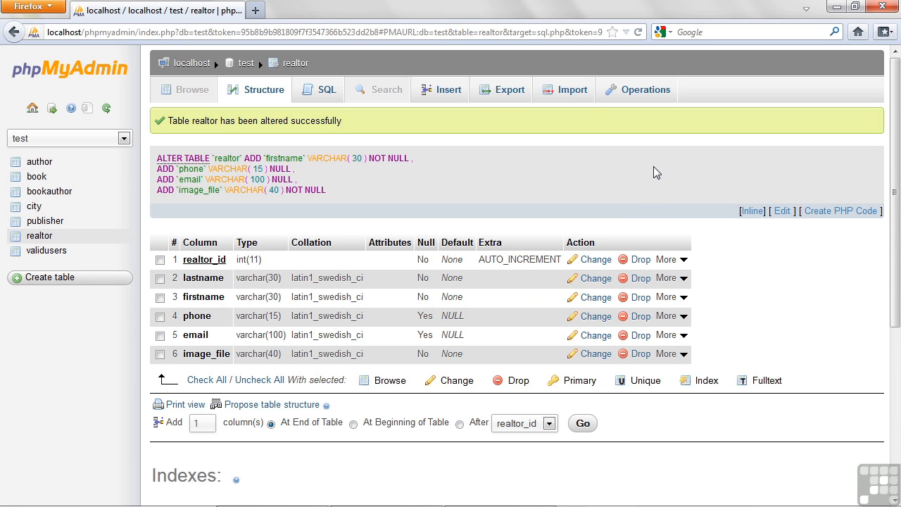